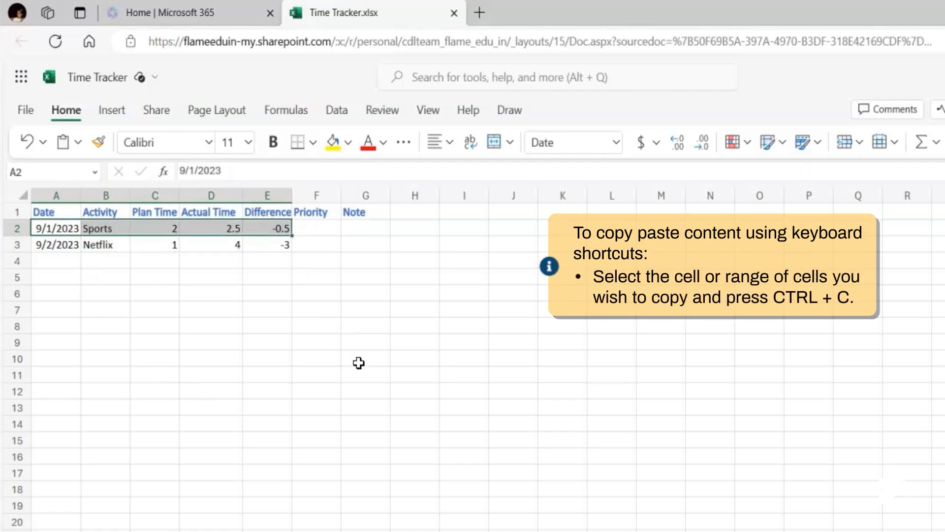
- Copy the Sports record in A2:E2 and paste it into row 4 starting at A4
{"action": "key", "text": "ctrl+c"}
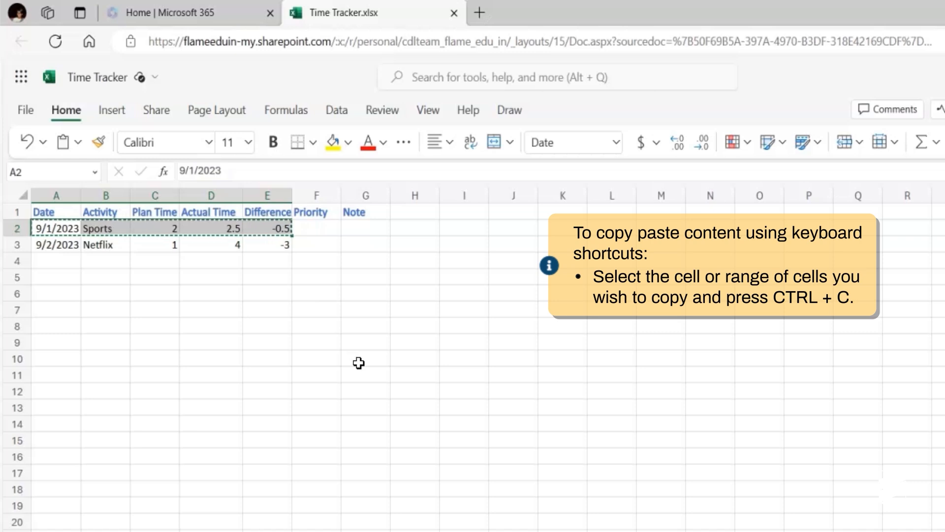
{"action": "left_click", "coordinate": [62, 266]}
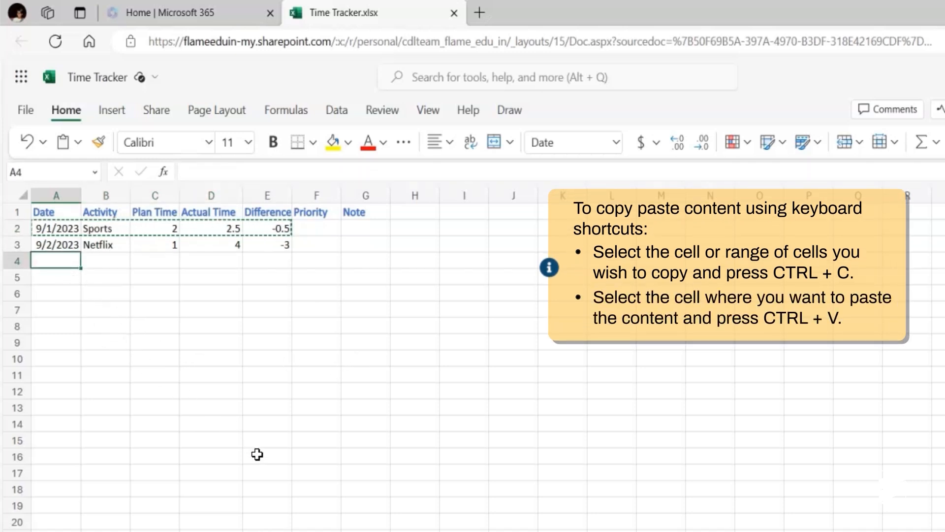
{"action": "key", "text": "ctrl+v"}
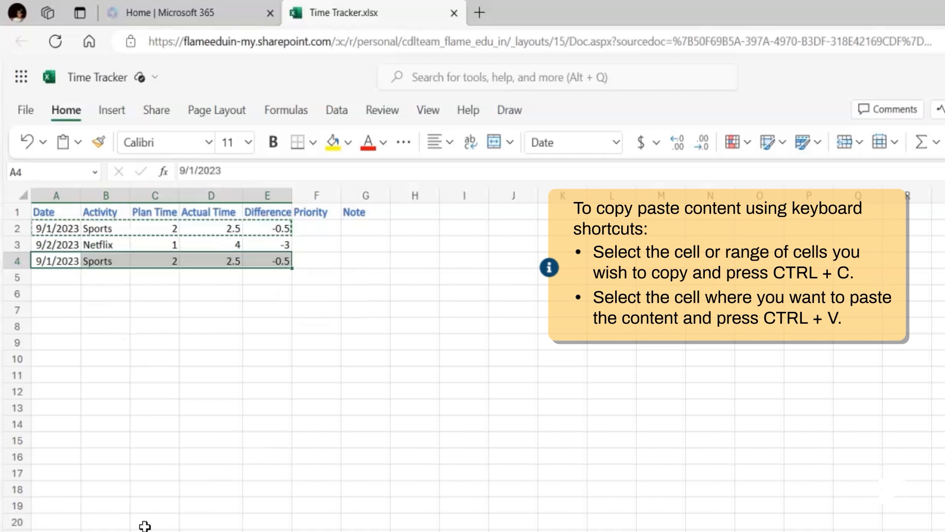
{"action": "left_click", "coordinate": [155, 488]}
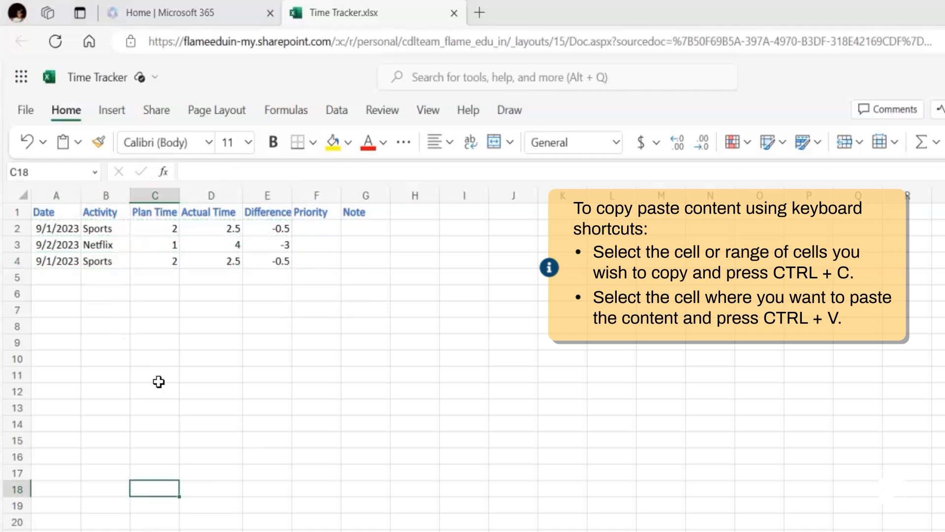
- Copy the Netflix record in A3:E3, paste it into row 5 starting at A5, and open the clipboard options
{"action": "left_click_drag", "start_coordinate": [66, 249], "coordinate": [254, 242]}
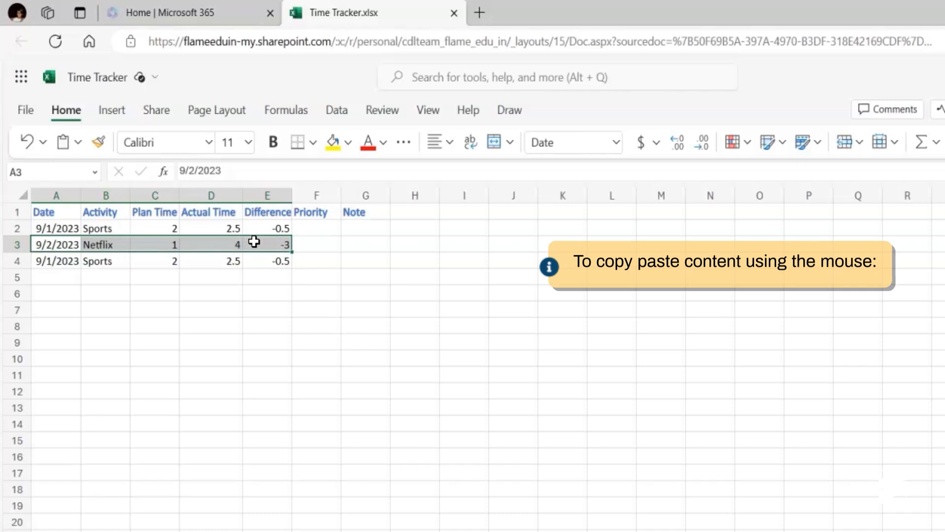
{"action": "right_click", "coordinate": [254, 241]}
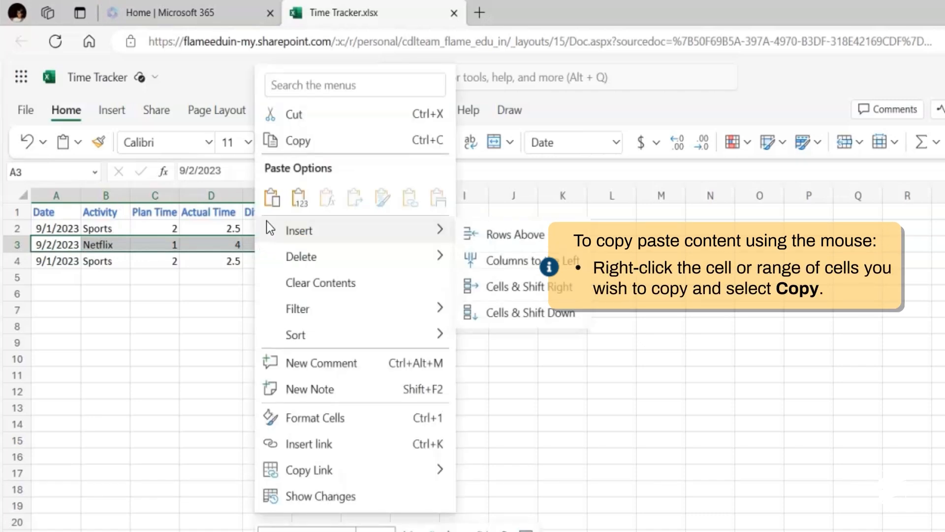
{"action": "left_click", "coordinate": [278, 141]}
{"action": "right_click", "coordinate": [63, 277]}
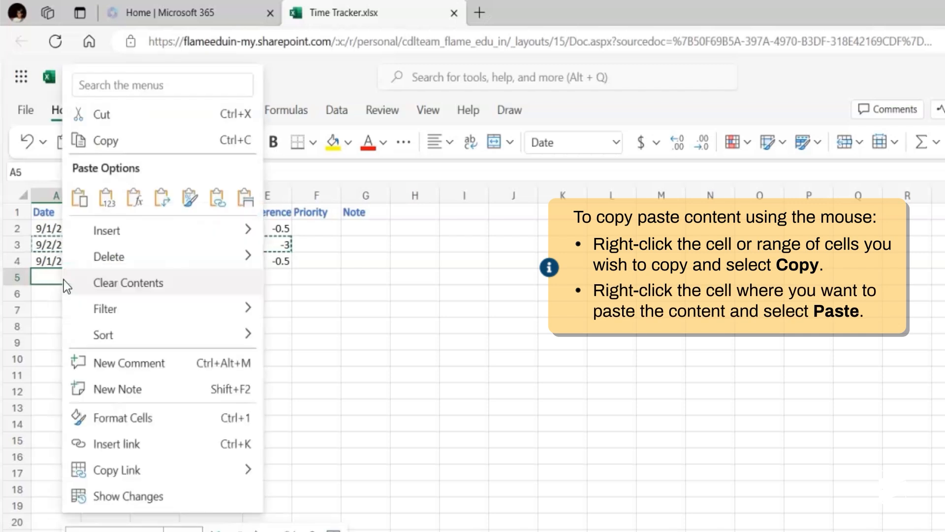
{"action": "left_click", "coordinate": [79, 198]}
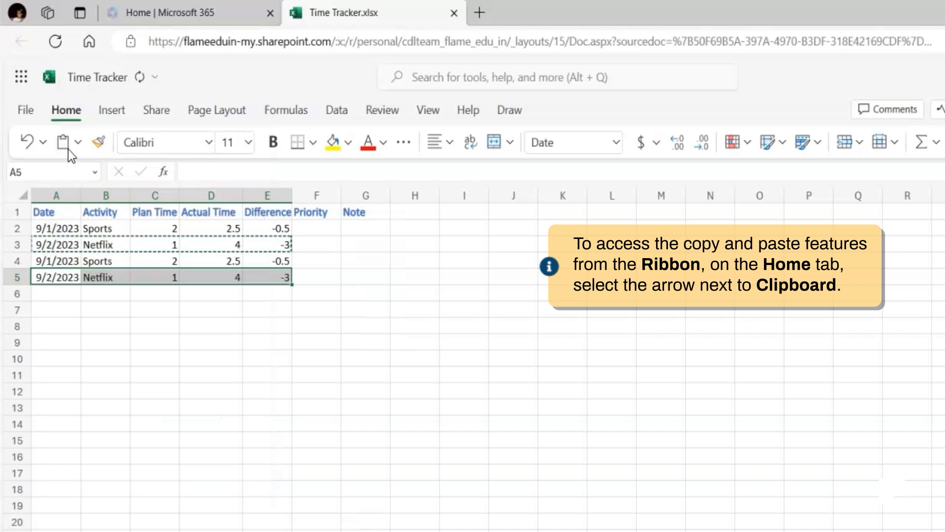
{"action": "left_click", "coordinate": [77, 142]}
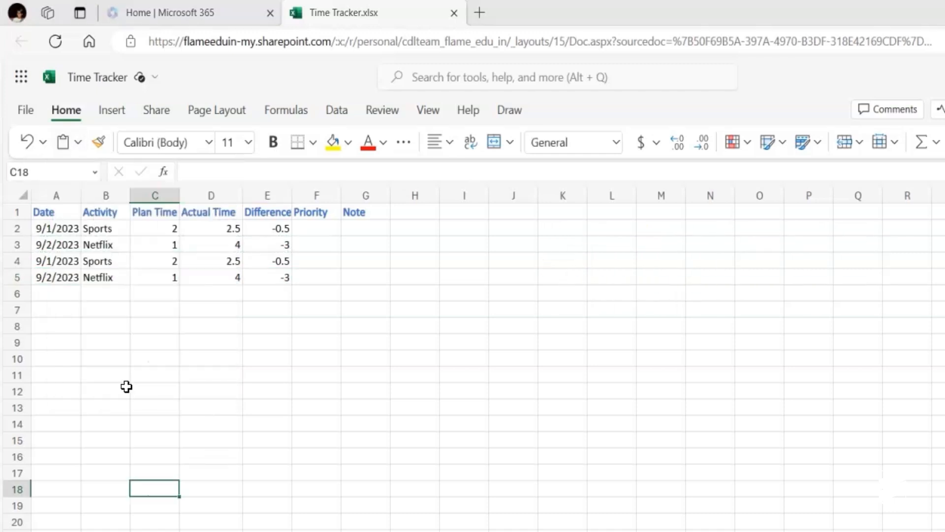
- Fill the Netflix activity entry from B5 down into B6
{"action": "left_click", "coordinate": [117, 281]}
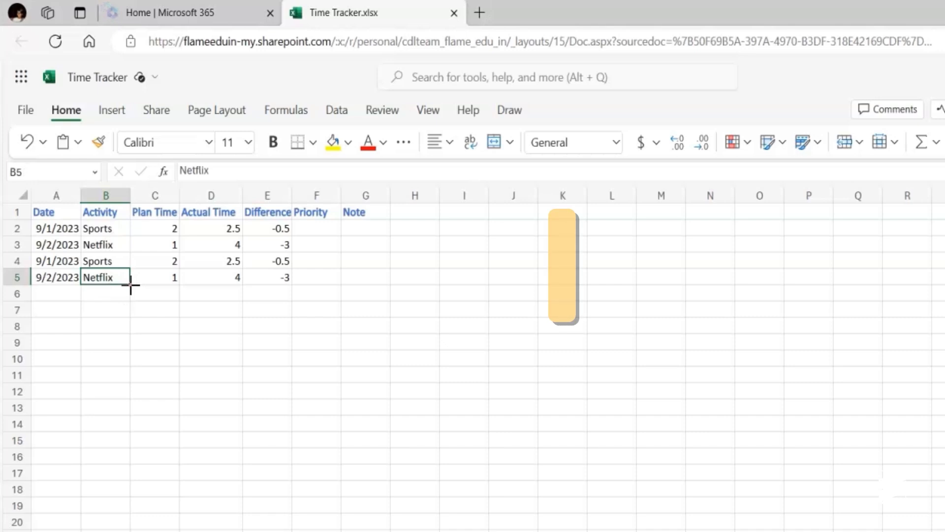
{"action": "left_click_drag", "start_coordinate": [130, 285], "coordinate": [130, 299]}
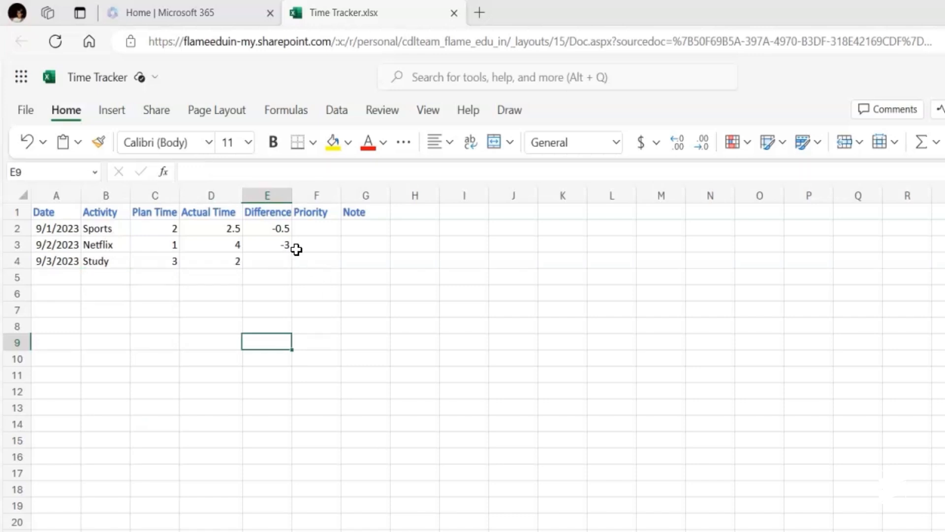
- Copy the Difference formula from E2 and paste it into E4 for the Study row
{"action": "left_click", "coordinate": [278, 230]}
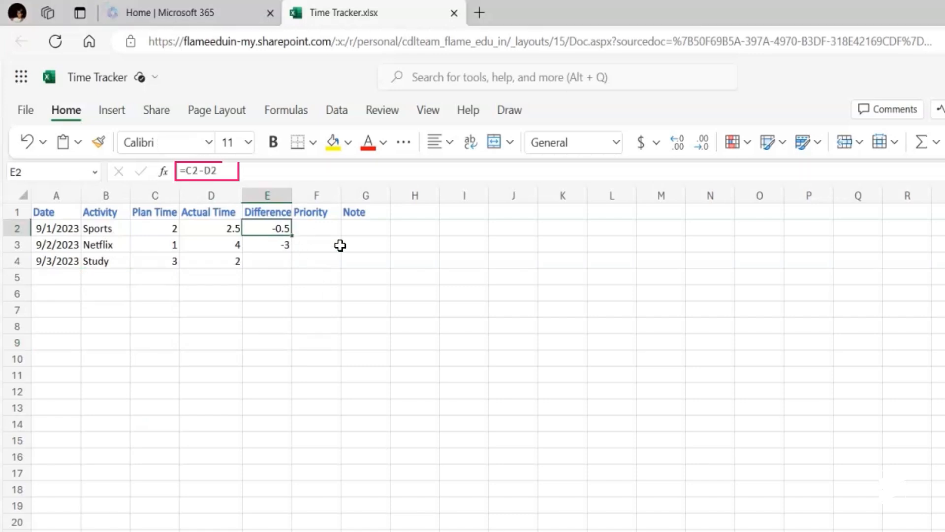
{"action": "left_click", "coordinate": [266, 245]}
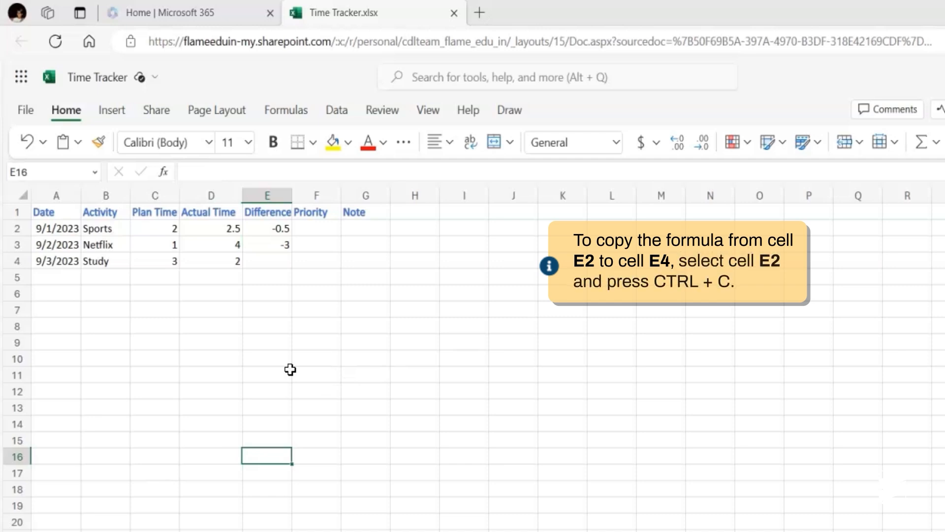
{"action": "left_click", "coordinate": [276, 226]}
{"action": "key", "text": "ctrl+c"}
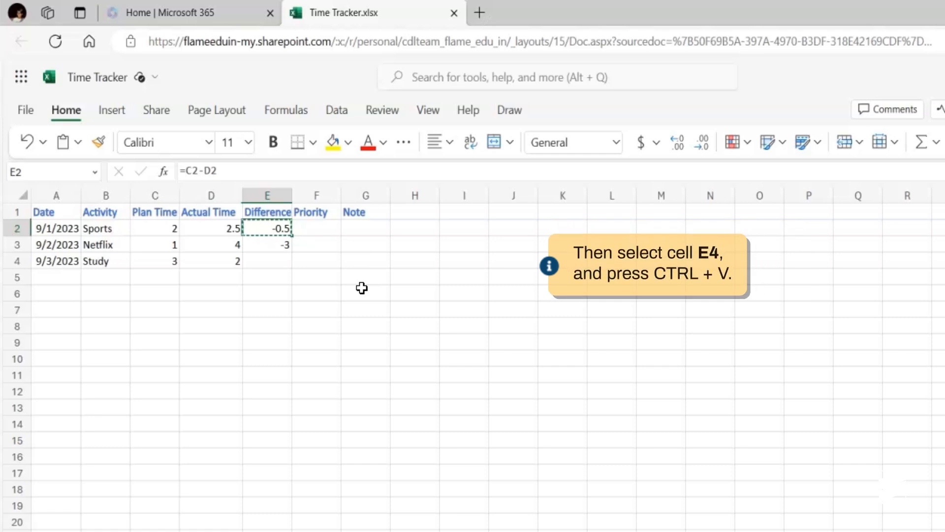
{"action": "key", "text": "Down"}
{"action": "key", "text": "Down"}
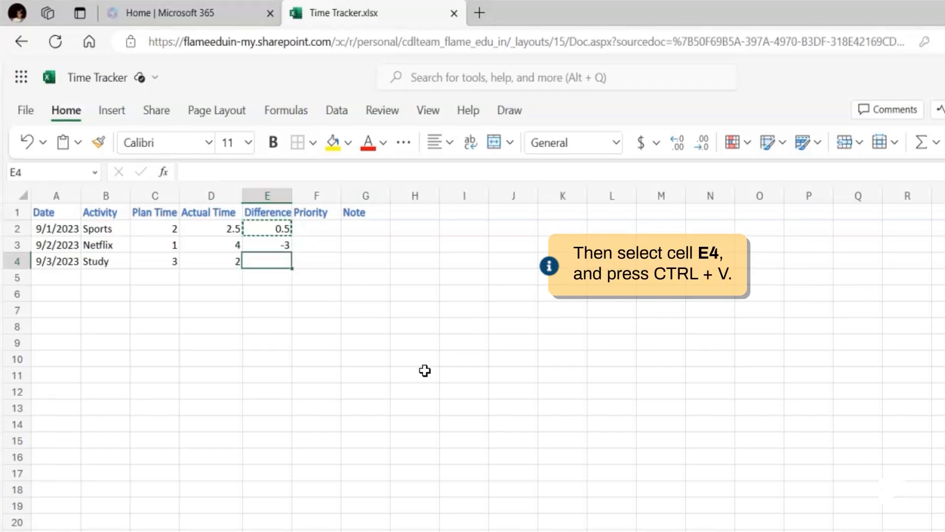
{"action": "key", "text": "ctrl+v"}
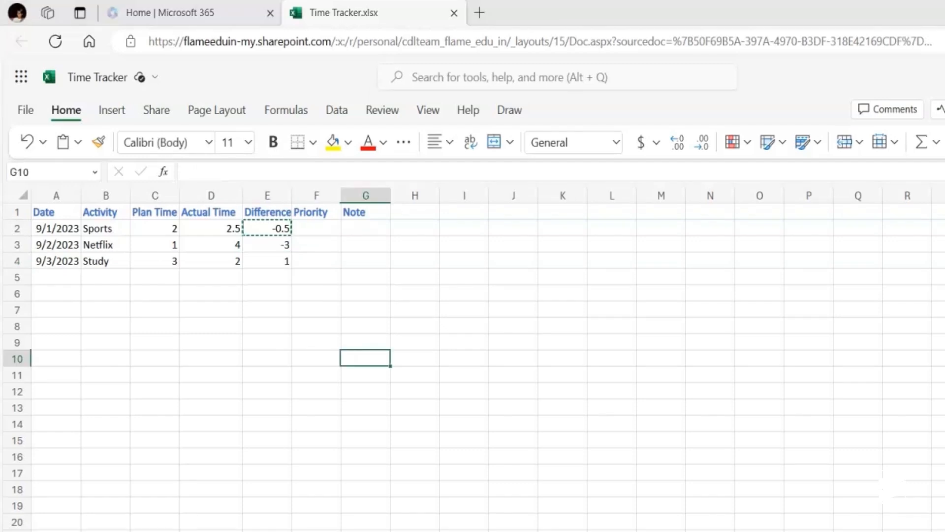
- Compare the cell references used by the Difference formulas in E2 and E4
{"action": "double_click", "coordinate": [253, 227]}
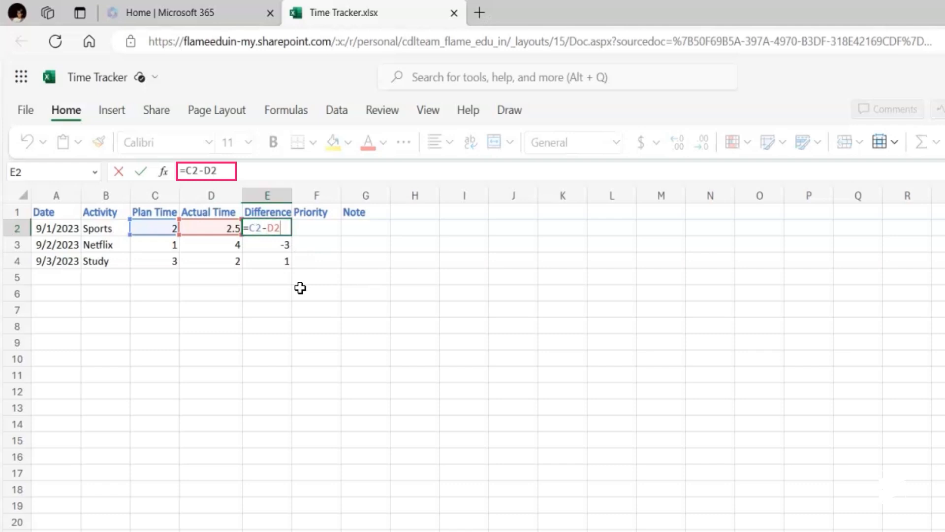
{"action": "key", "text": "Return"}
{"action": "double_click", "coordinate": [253, 264]}
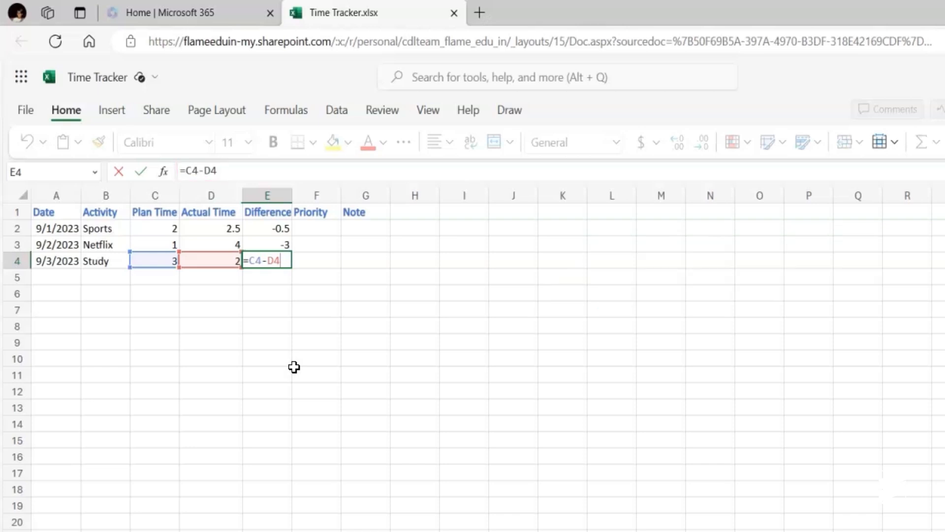
{"action": "left_click", "coordinate": [210, 489]}
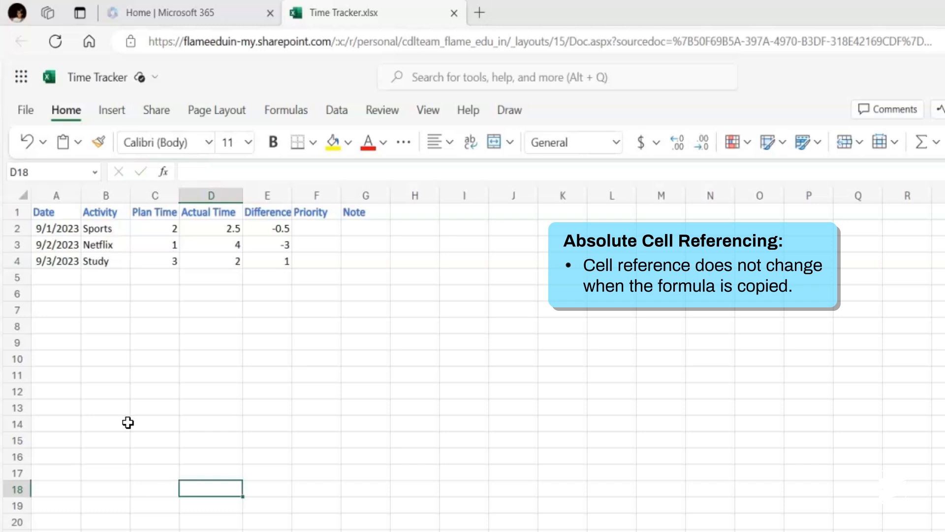
- Enter the label Total in B7
{"action": "left_click", "coordinate": [109, 314]}
{"action": "type", "text": "Total"}
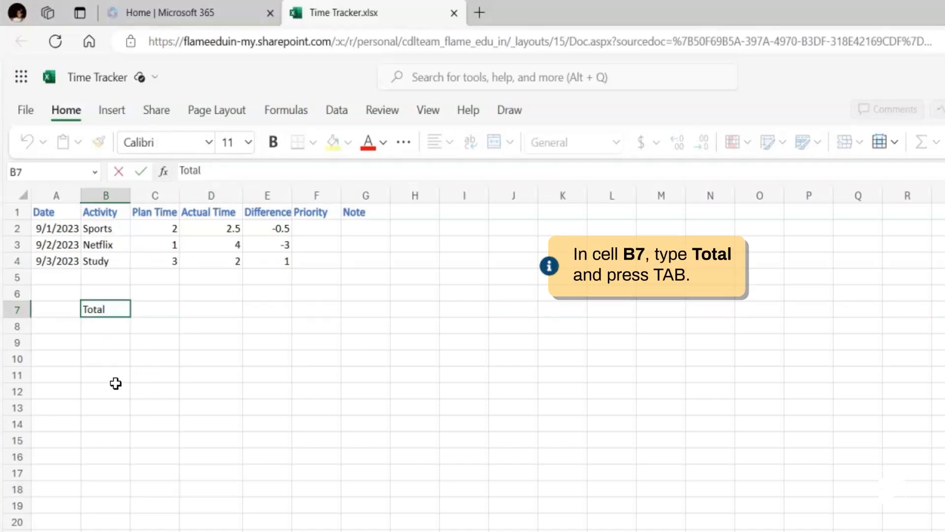
{"action": "key", "text": "Tab"}
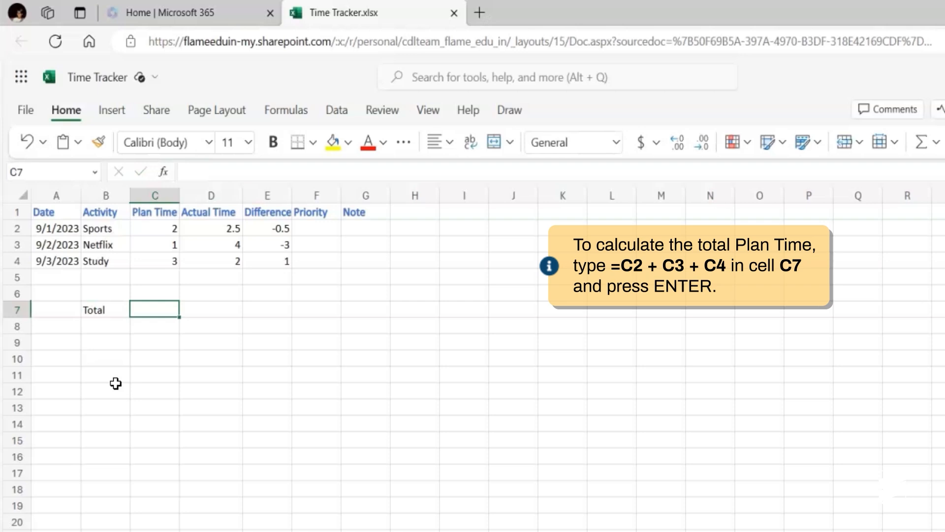
- Sum the Plan Time values in C7 with the formula =C2+C3+C4
{"action": "type", "text": "=C2="}
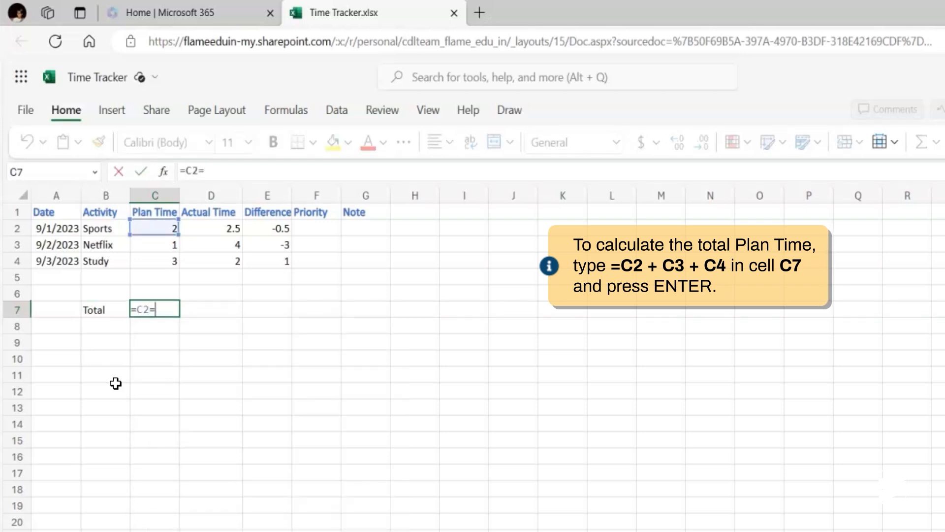
{"action": "key", "text": "BackSpace"}
{"action": "type", "text": "+"}
{"action": "type", "text": "C3+C4"}
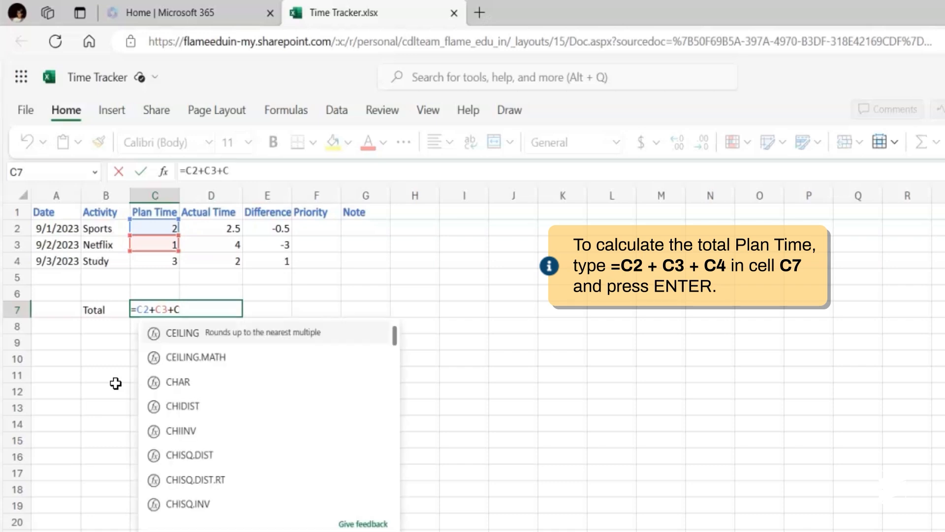
{"action": "key", "text": "Return"}
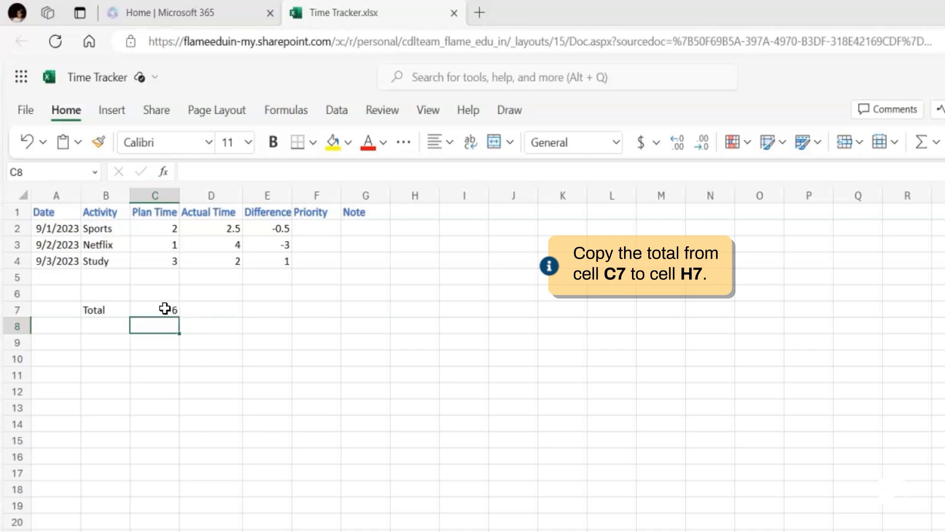
- Copy the total formula with relative references from C7 to H7
{"action": "left_click", "coordinate": [165, 309]}
{"action": "key", "text": "ctrl+c"}
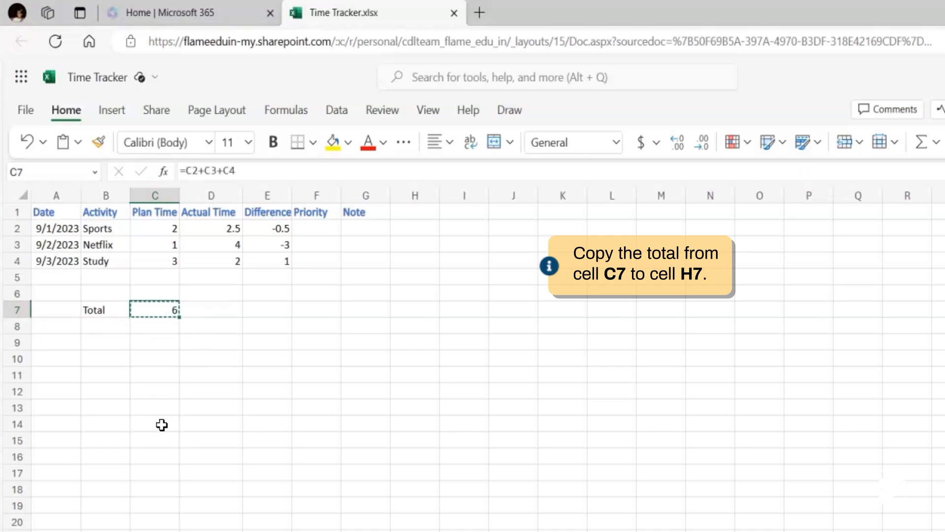
{"action": "left_click", "coordinate": [410, 308]}
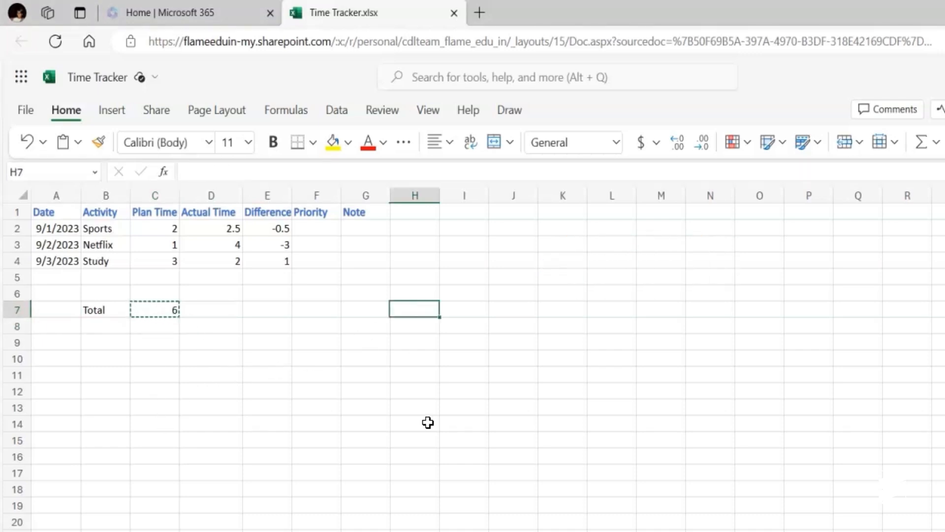
{"action": "key", "text": "ctrl+v"}
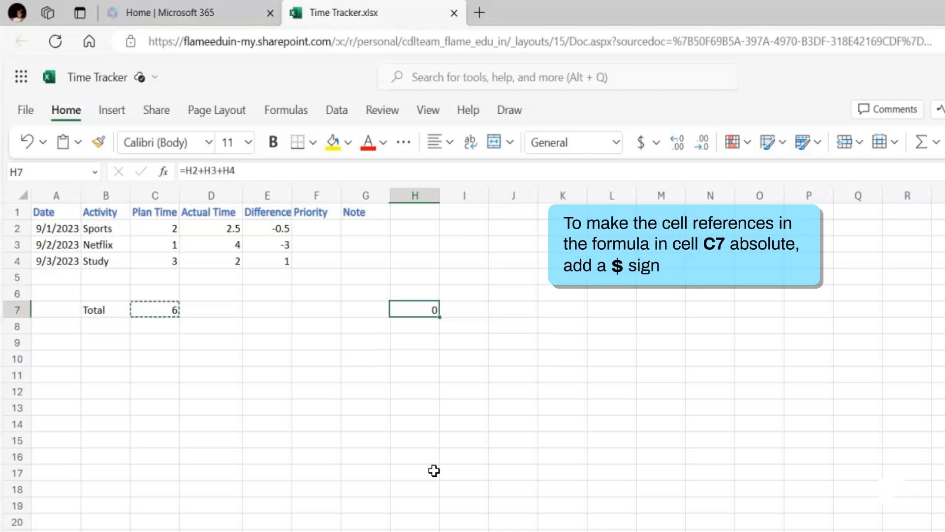
- Replace the total formula in C7 with the absolute-reference version =$C$2+$C$3+$C$4
{"action": "left_click", "coordinate": [154, 309]}
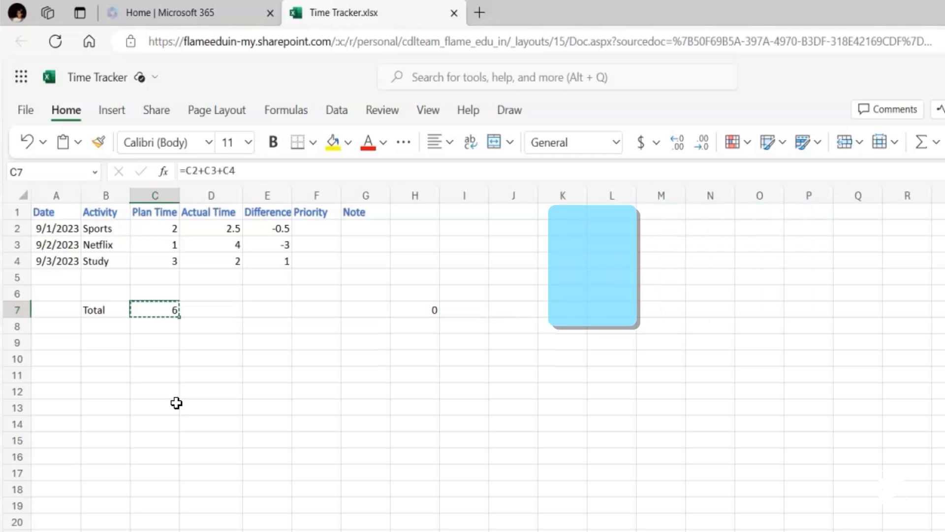
{"action": "key", "text": "Delete"}
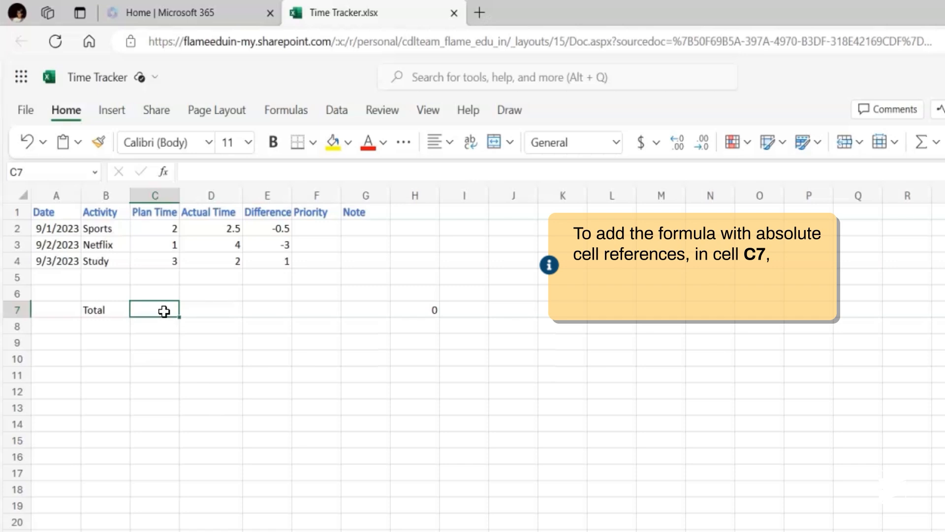
{"action": "type", "text": "="}
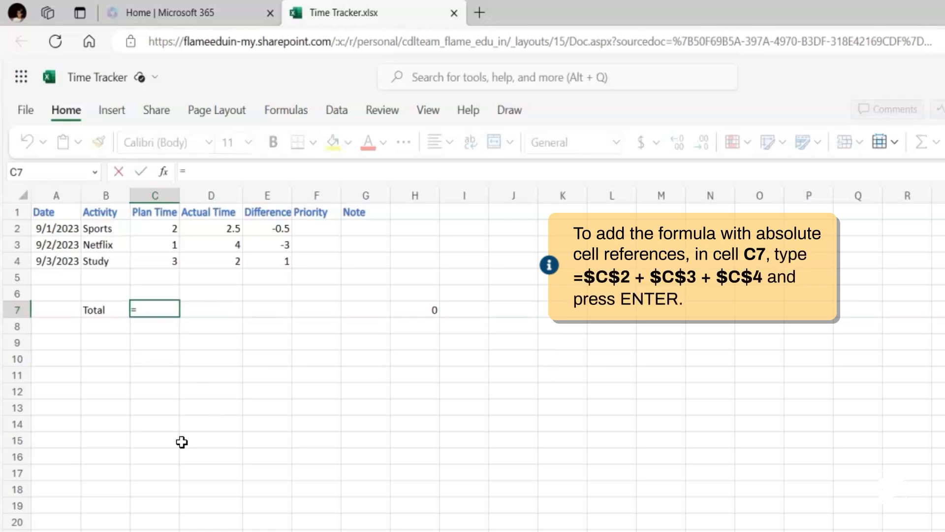
{"action": "type", "text": "$C$2+"}
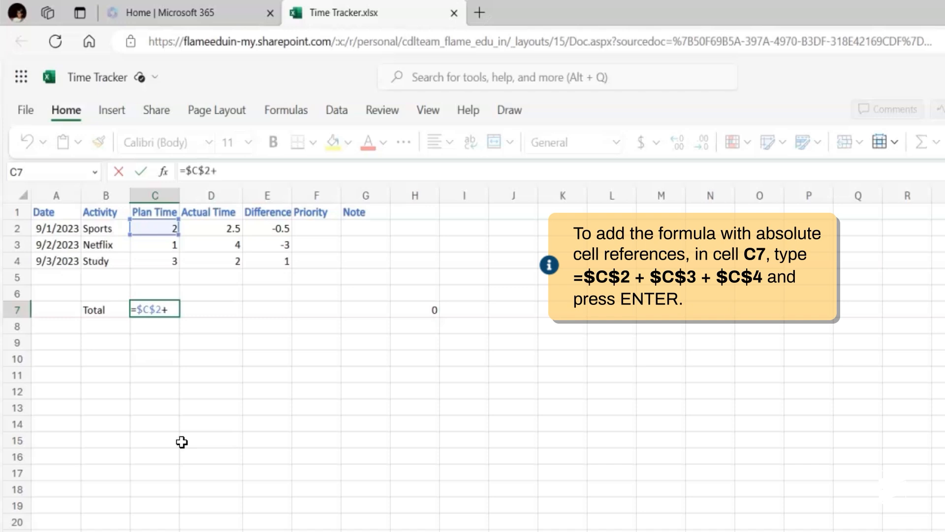
{"action": "type", "text": "$C$3+$C$4"}
{"action": "key", "text": "Return"}
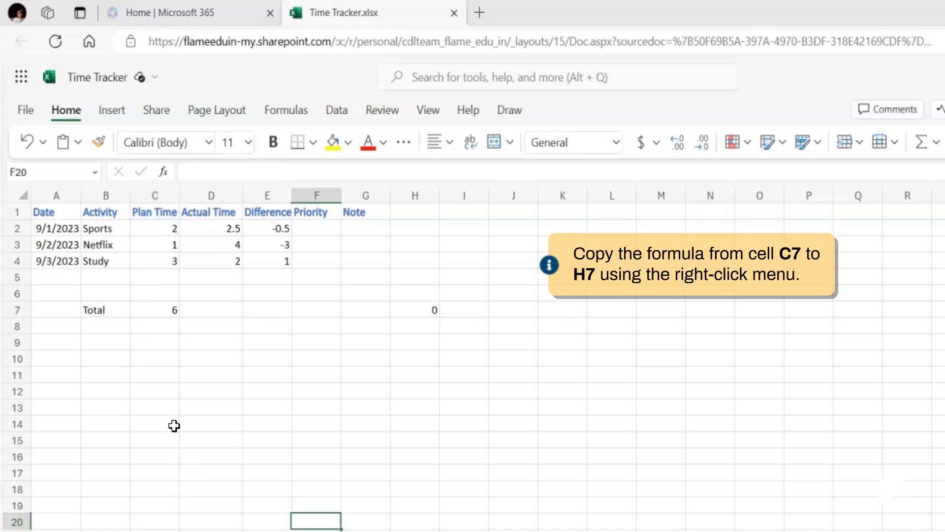
- Copy the absolute-reference total formula from C7 and paste it into H7
{"action": "left_click", "coordinate": [146, 310]}
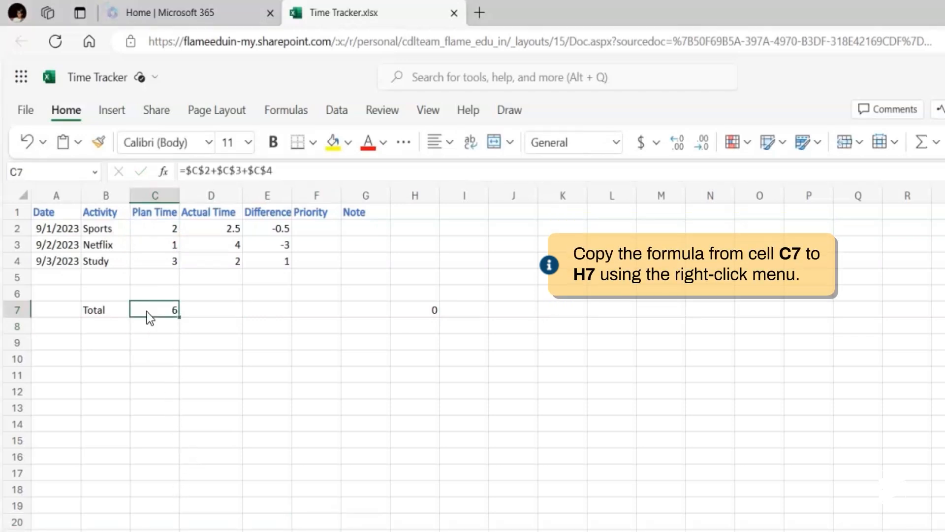
{"action": "right_click", "coordinate": [146, 312]}
{"action": "left_click", "coordinate": [167, 142]}
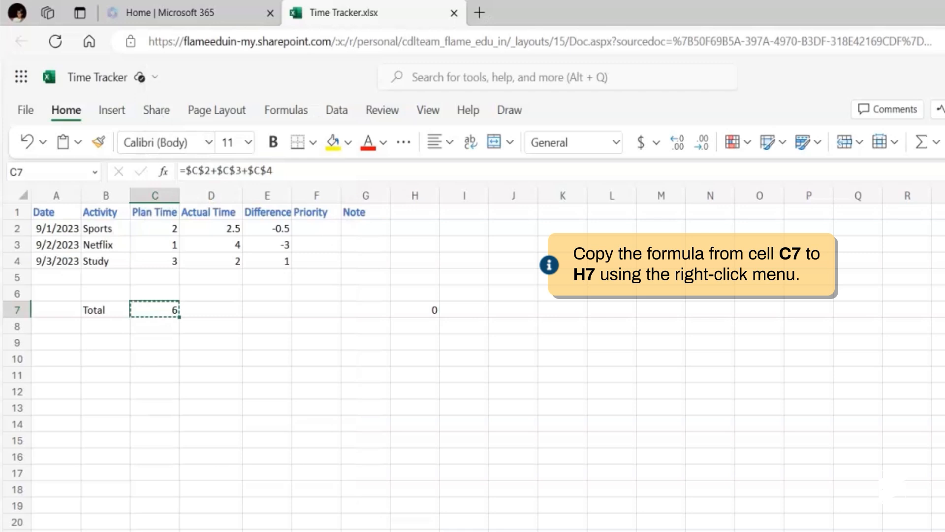
{"action": "right_click", "coordinate": [402, 312]}
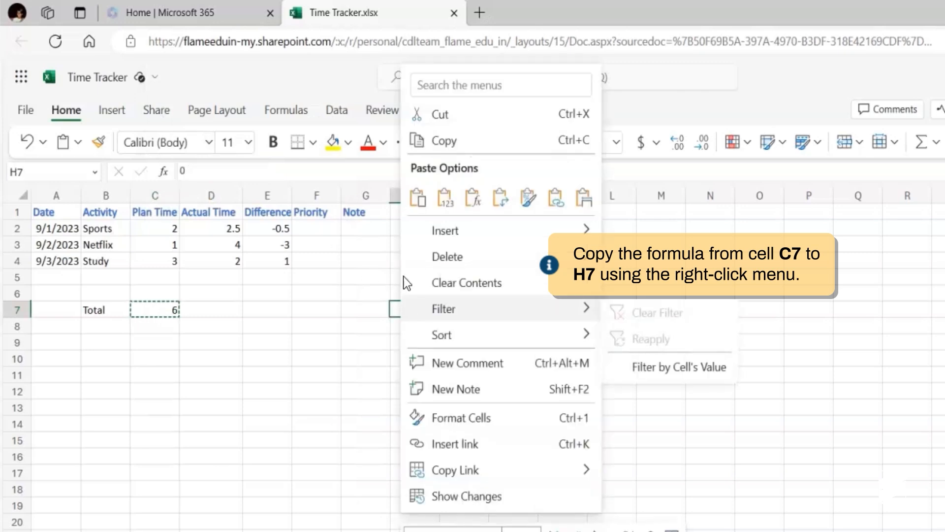
{"action": "left_click", "coordinate": [415, 200]}
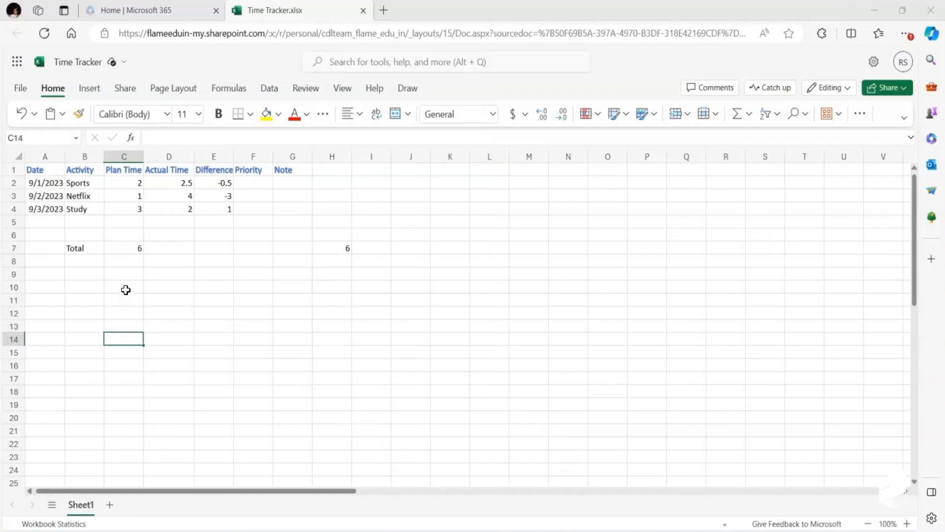
{"action": "left_click", "coordinate": [127, 247]}
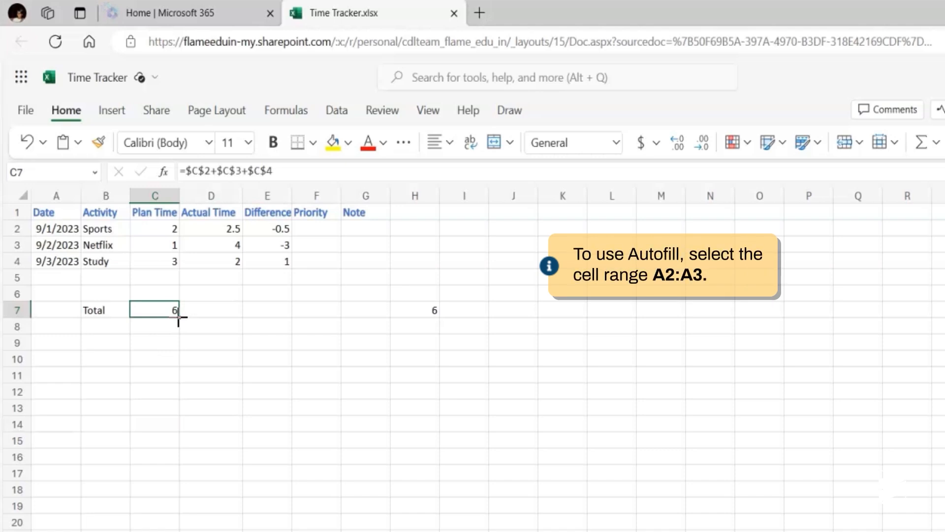
- Autofill the date series from A2:A3 down to A10
{"action": "left_click", "coordinate": [66, 229]}
{"action": "left_click_drag", "start_coordinate": [66, 229], "coordinate": [56, 244]}
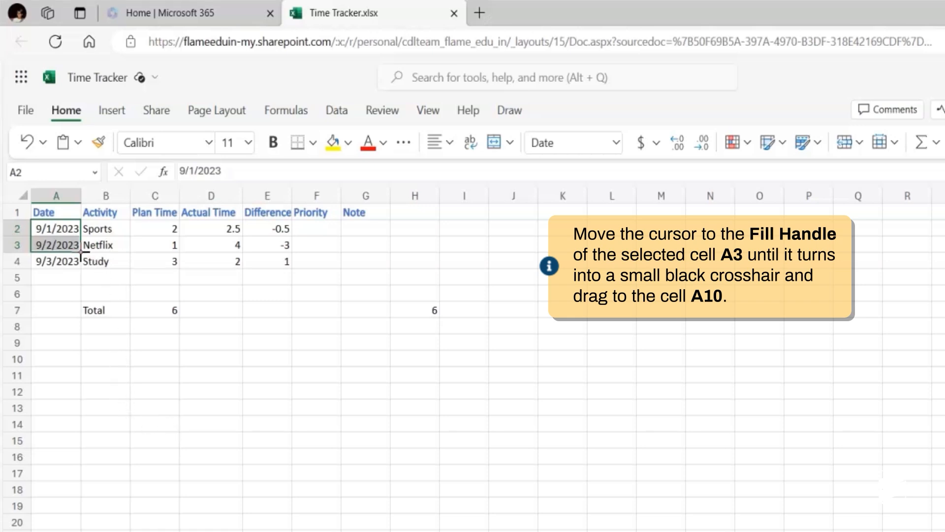
{"action": "left_click_drag", "start_coordinate": [80, 253], "coordinate": [74, 357]}
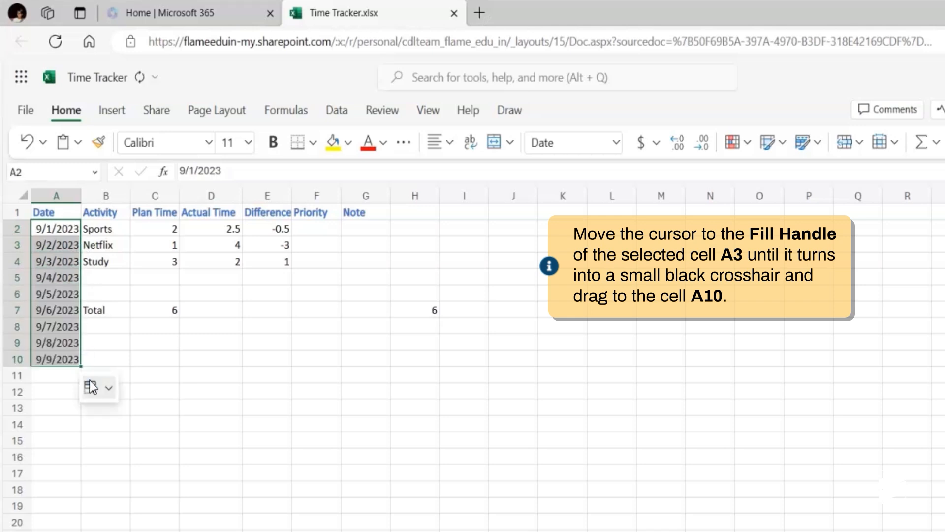
{"action": "left_click", "coordinate": [164, 472]}
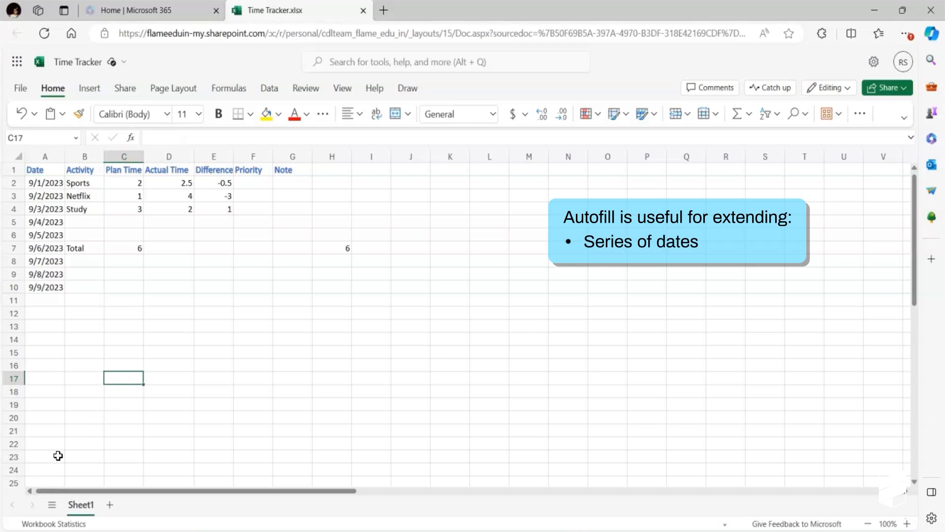
- Add a new sheet, enter Sunday and Monday in A1:A2, and autofill the weekdays down to A7
{"action": "left_click", "coordinate": [109, 505]}
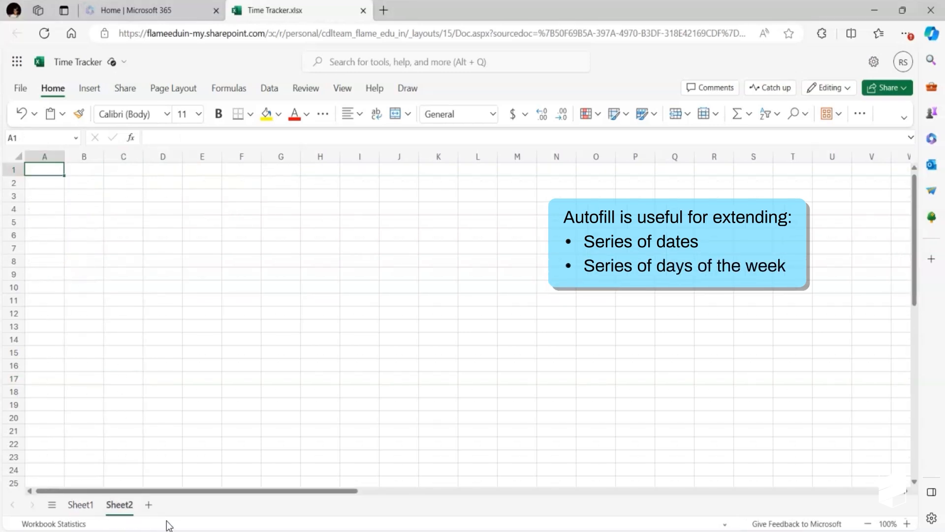
{"action": "type", "text": "Sunday"}
{"action": "key", "text": "Return"}
{"action": "type", "text": "Monday"}
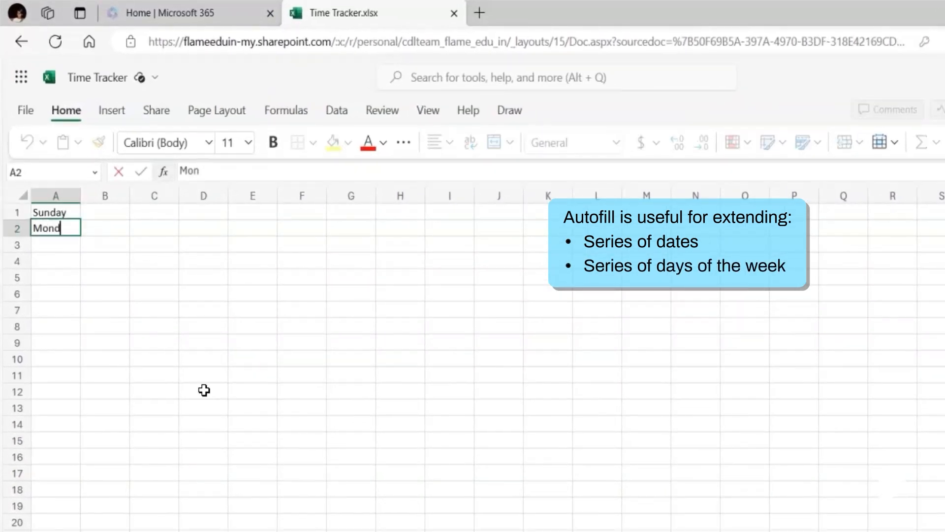
{"action": "key", "text": "Return"}
{"action": "left_click_drag", "start_coordinate": [70, 210], "coordinate": [85, 316]}
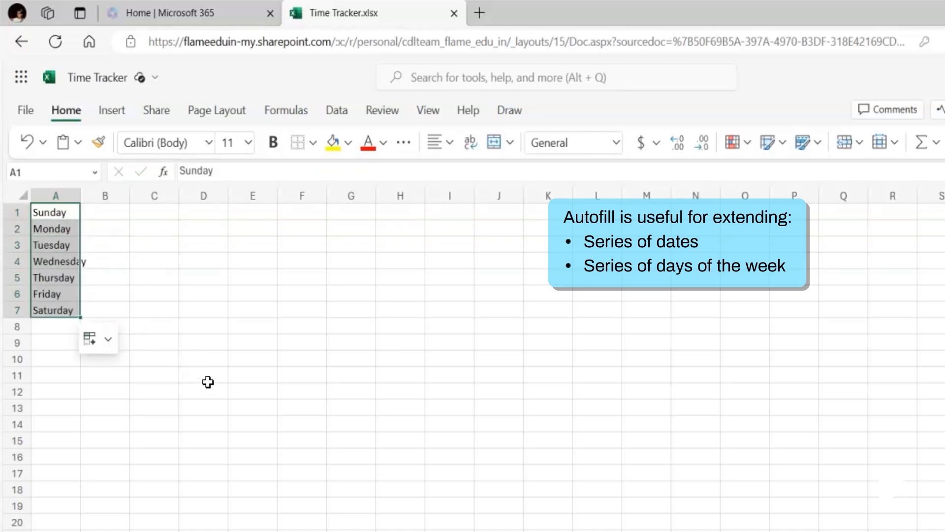
{"action": "left_click", "coordinate": [207, 382]}
- Enter January and February in B1:B2 and autofill the months through December in B12
{"action": "left_click", "coordinate": [105, 214]}
{"action": "type", "text": "January"}
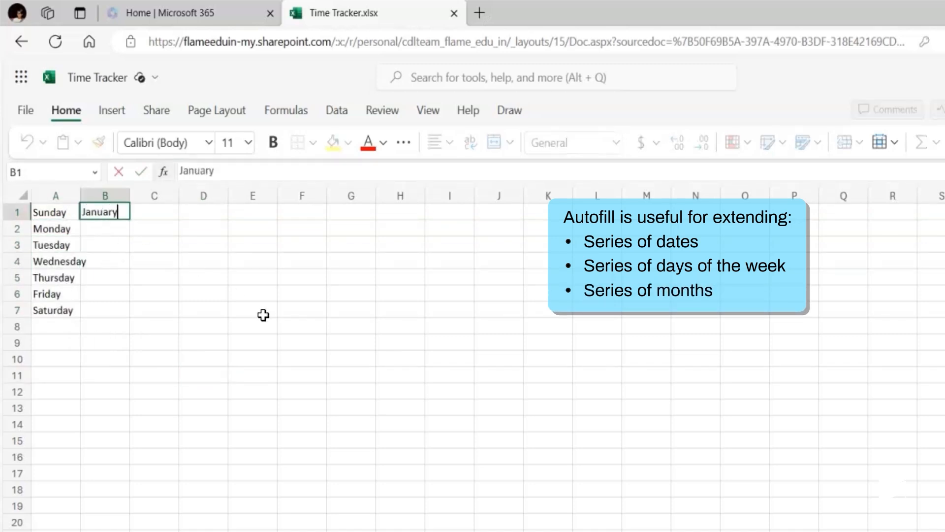
{"action": "key", "text": "Return"}
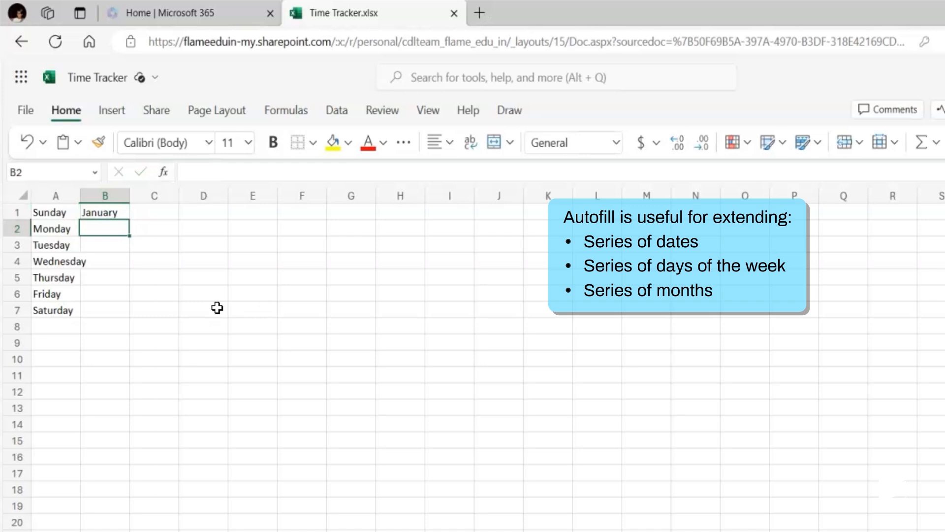
{"action": "type", "text": "February"}
{"action": "key", "text": "Return"}
{"action": "left_click_drag", "start_coordinate": [106, 213], "coordinate": [131, 394]}
{"action": "key", "text": "Return"}
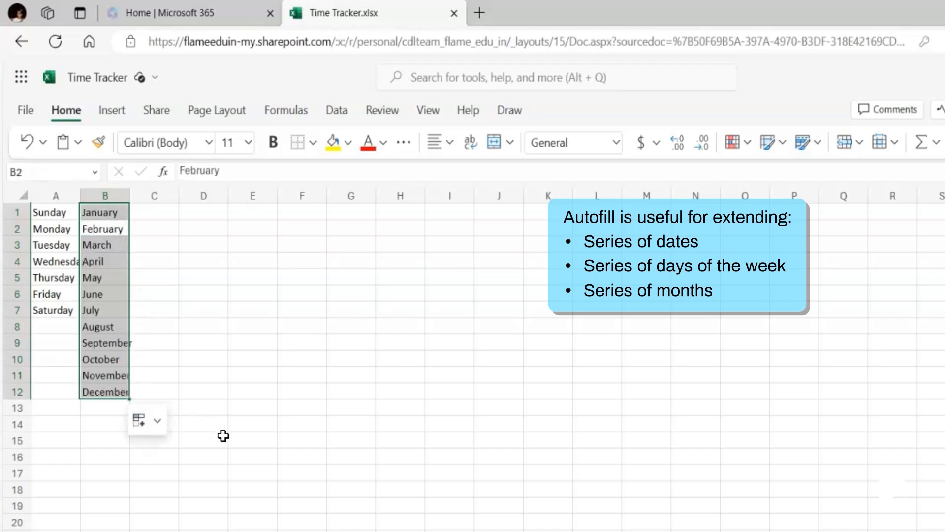
{"action": "left_click", "coordinate": [223, 436]}
- Enter Day 1 and Day 2 in C1:C2 and autofill the pattern through Day 7 in C7
{"action": "left_click", "coordinate": [164, 216]}
{"action": "type", "text": "Day 1"}
{"action": "key", "text": "Return"}
{"action": "type", "text": "D"}
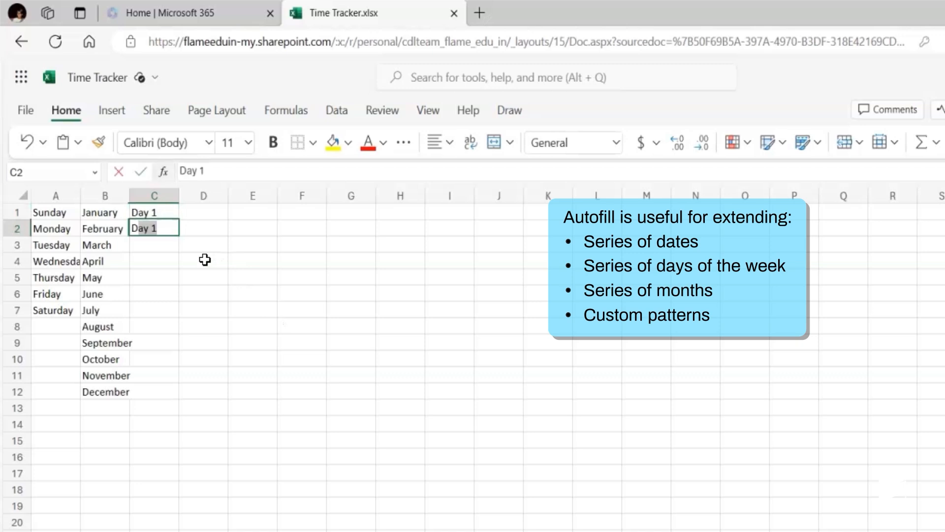
{"action": "type", "text": "ay 2"}
{"action": "key", "text": "Return"}
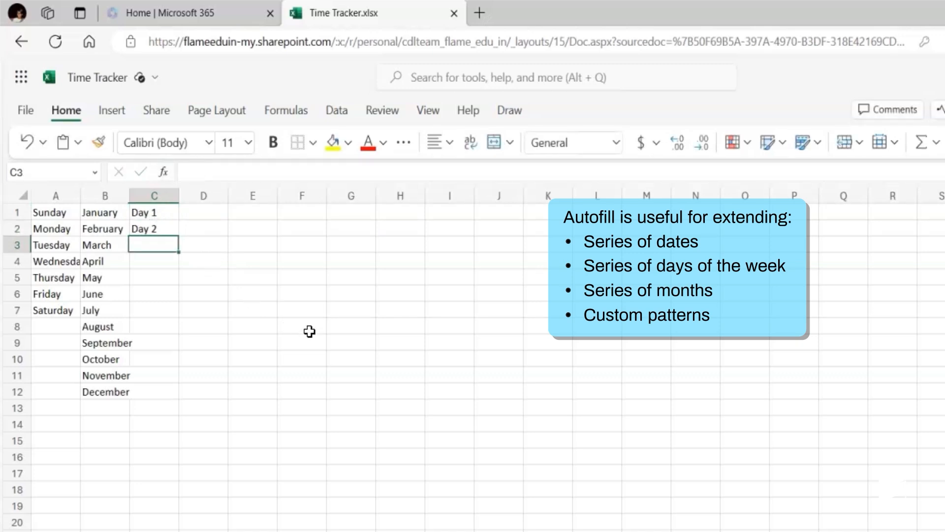
{"action": "left_click_drag", "start_coordinate": [154, 213], "coordinate": [184, 308]}
{"action": "left_click", "coordinate": [272, 373]}
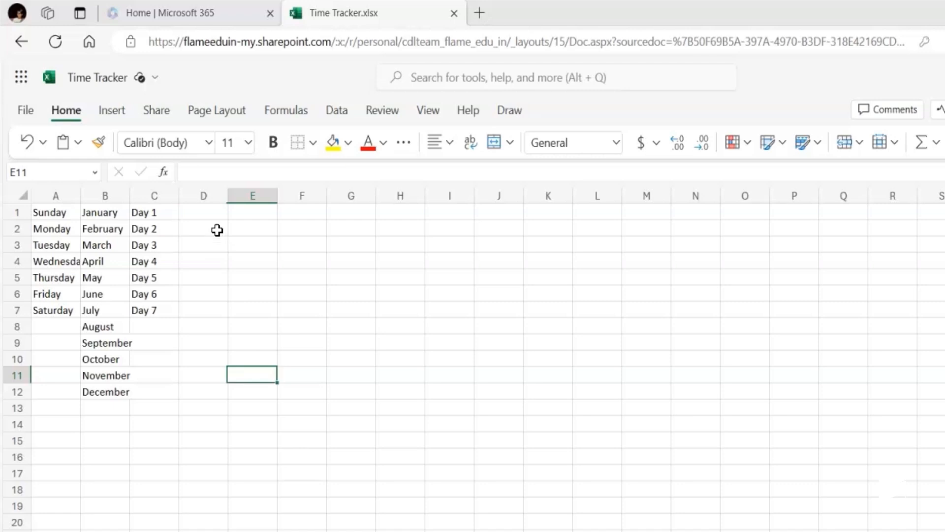
- Enter Club-001 and Club-002 in D1:D2 and autofill the codes through Club-007 in D7
{"action": "left_click", "coordinate": [204, 213]}
{"action": "type", "text": "Club-001"}
{"action": "key", "text": "Return"}
{"action": "type", "text": "Club-002"}
{"action": "left_click_drag", "start_coordinate": [215, 211], "coordinate": [227, 316]}
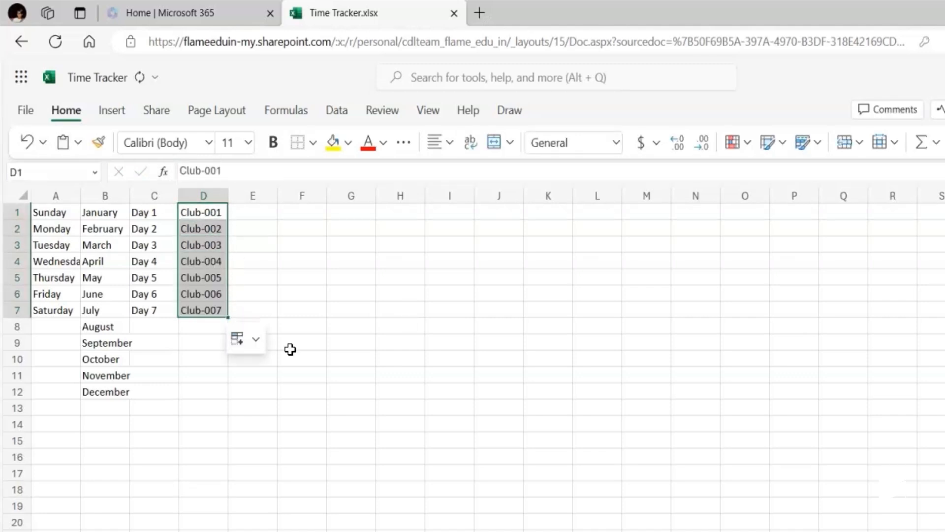
{"action": "left_click", "coordinate": [312, 367]}
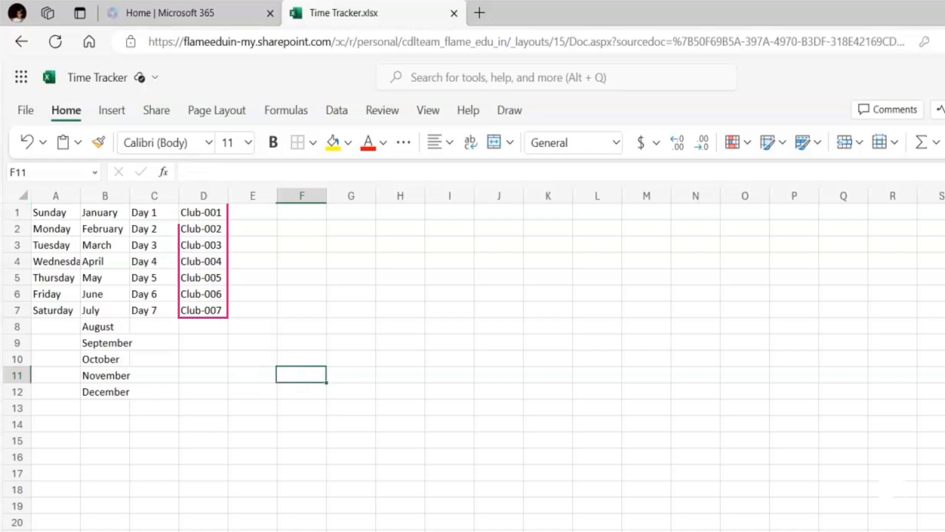